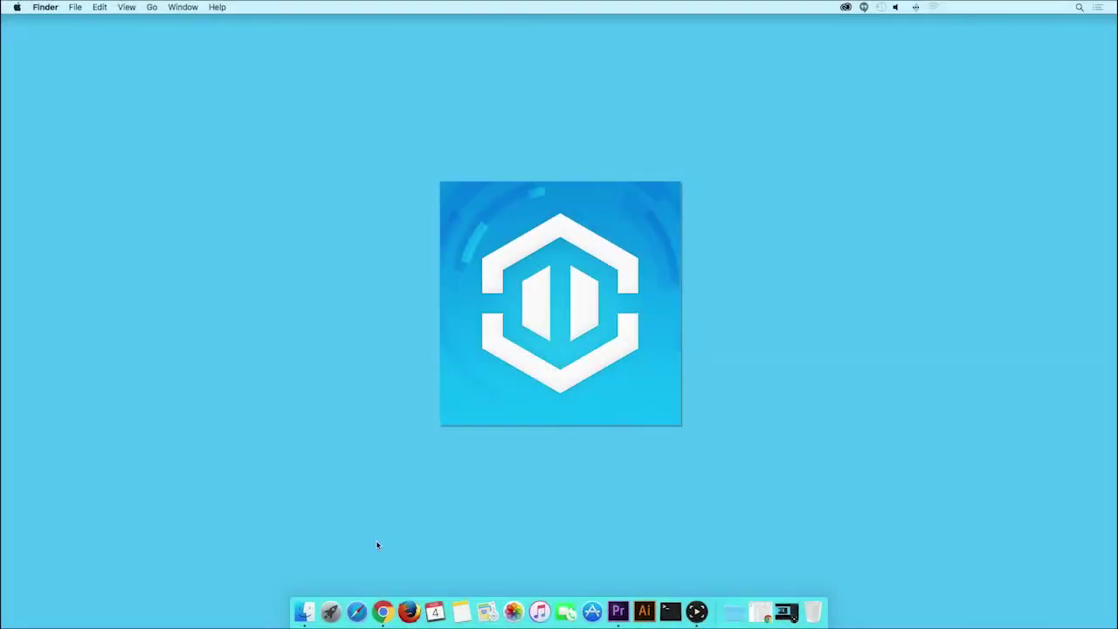
- In Safari, go to support.fdt.us and download the Mac Search Tool under Mac OS Downloads
left_click(356, 612)
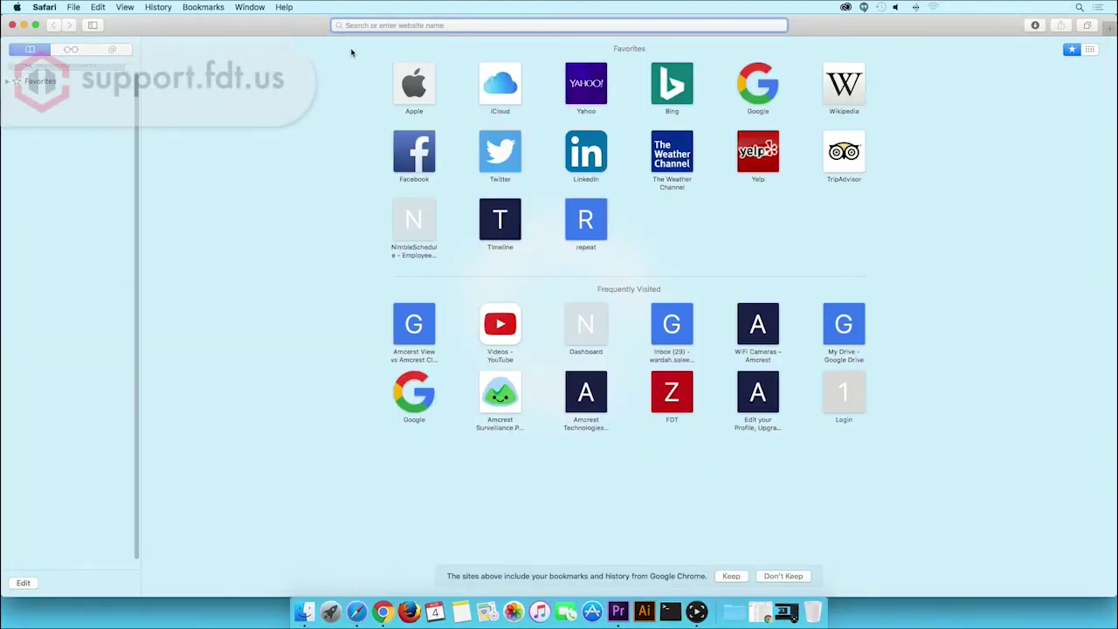
type("support")
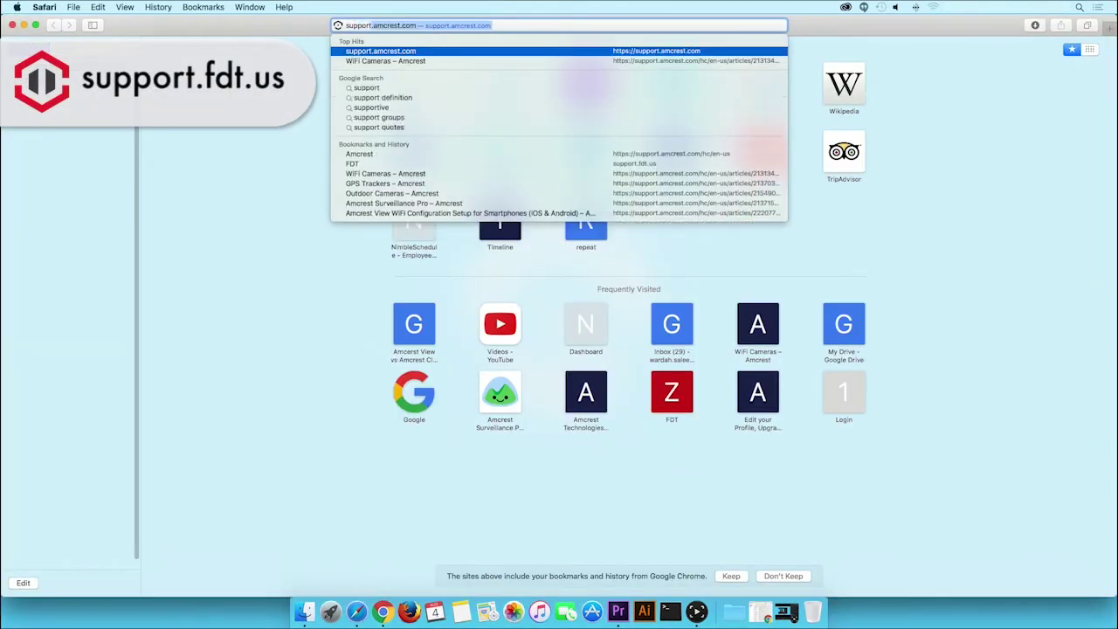
type(".fdt.us")
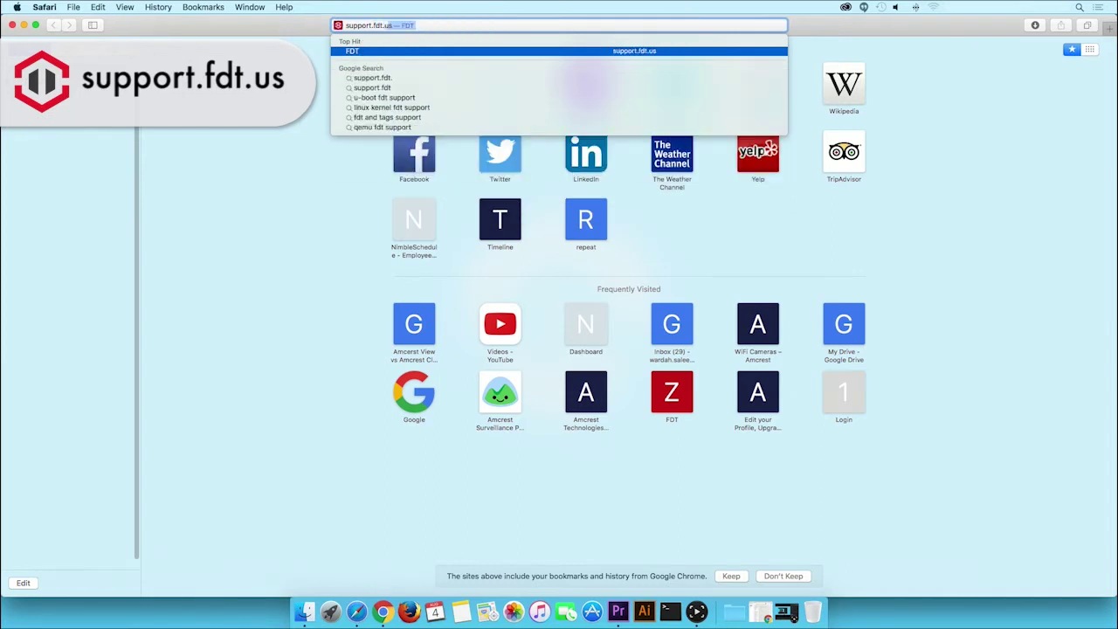
key("Return")
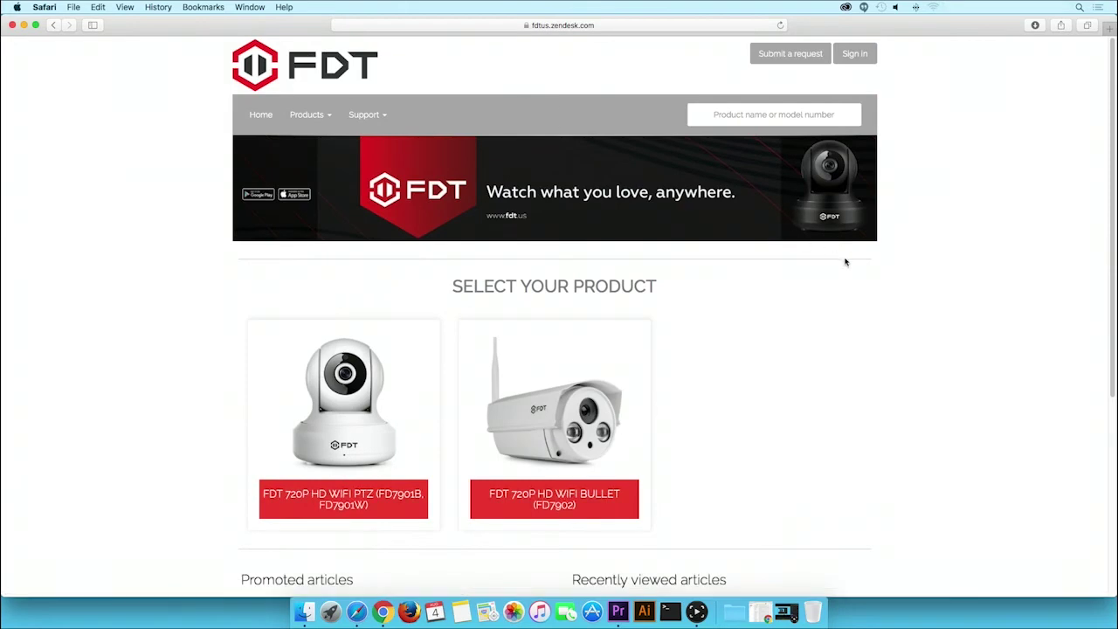
scroll(853, 270, "down", 5)
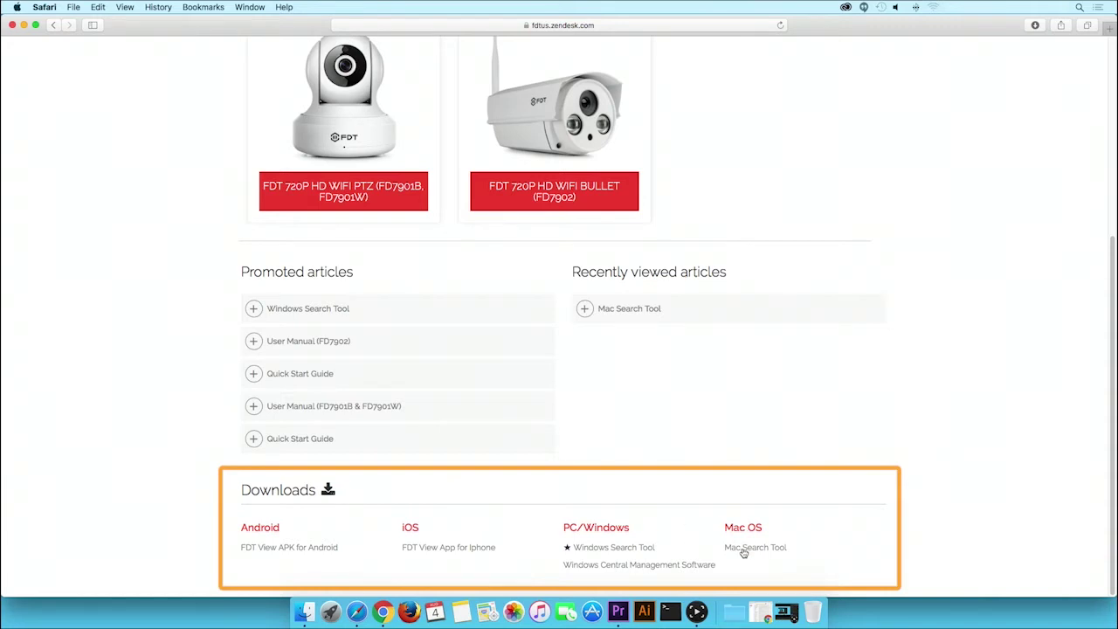
left_click(744, 551)
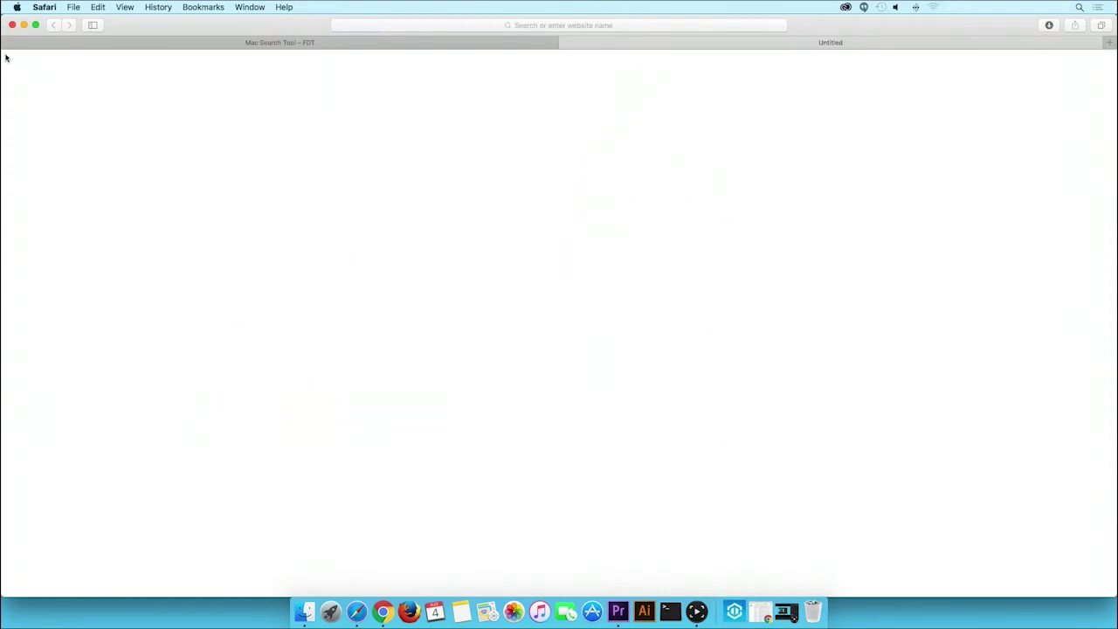
- Close Safari and open the Downloads folder in Finder from the Dock
left_click(12, 25)
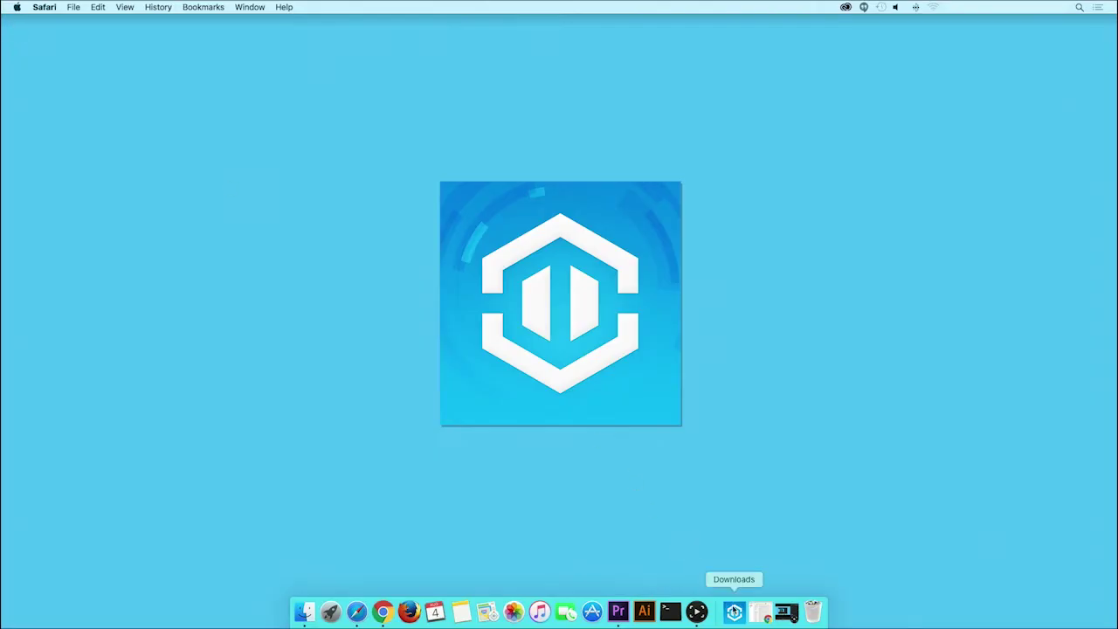
left_click(734, 612)
left_click(739, 496)
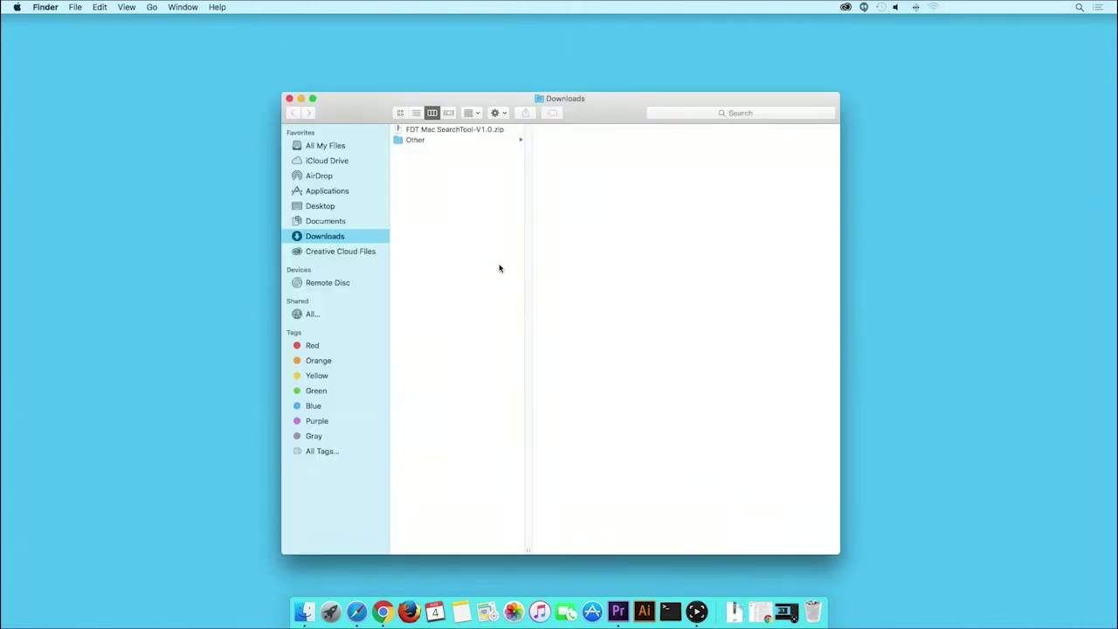
- Unzip the SearchTool archive, launch SearchTool and approve the internet-download warning
left_click(474, 131)
double_click(474, 131)
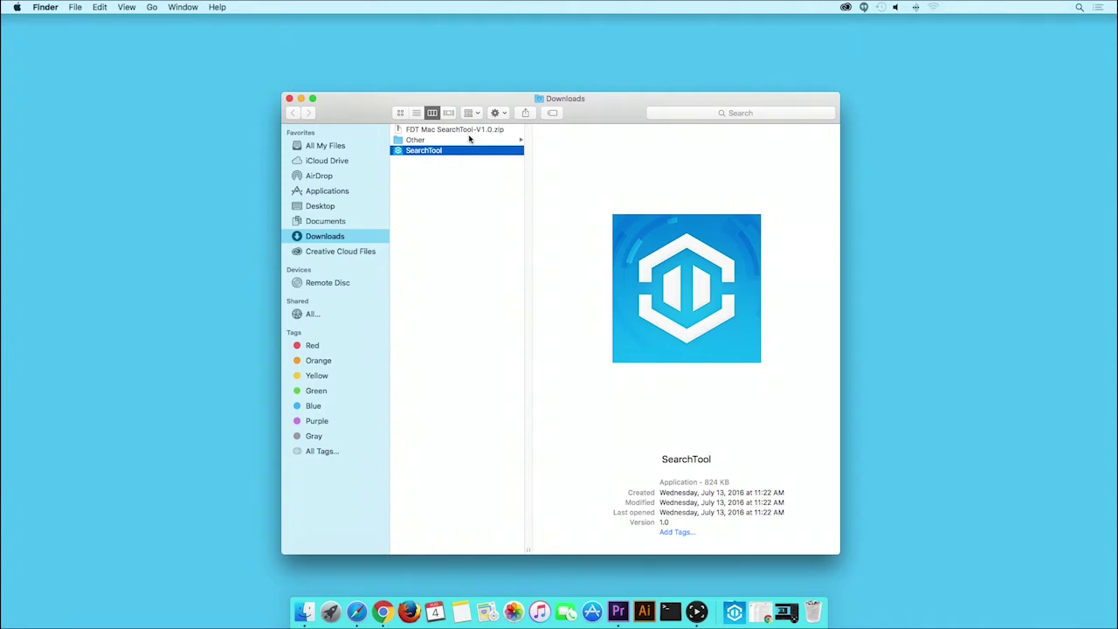
double_click(436, 152)
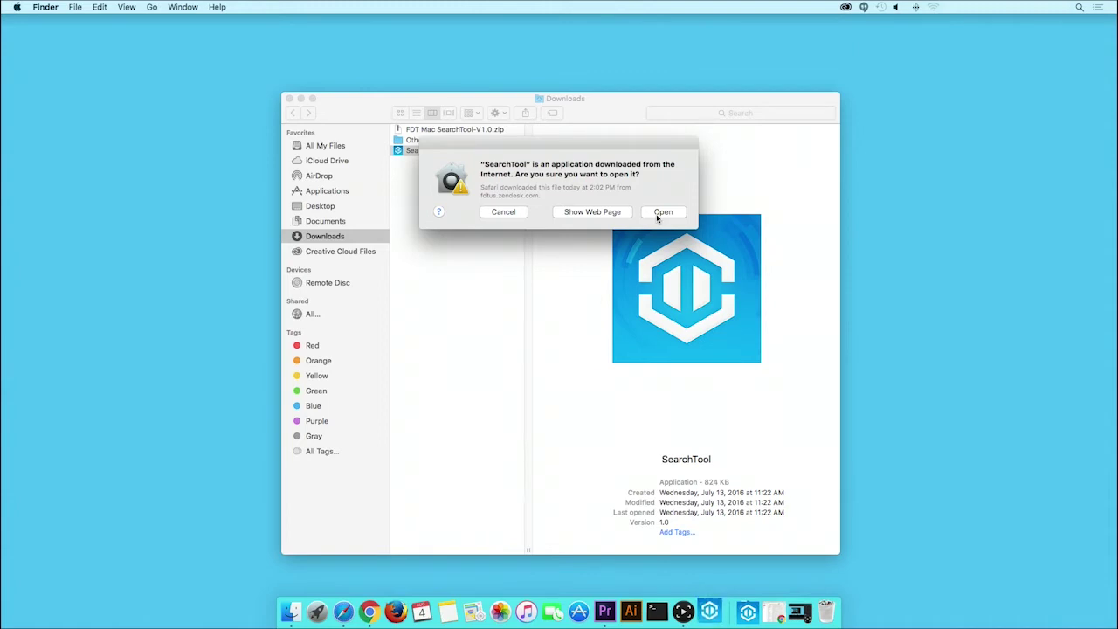
left_click(657, 216)
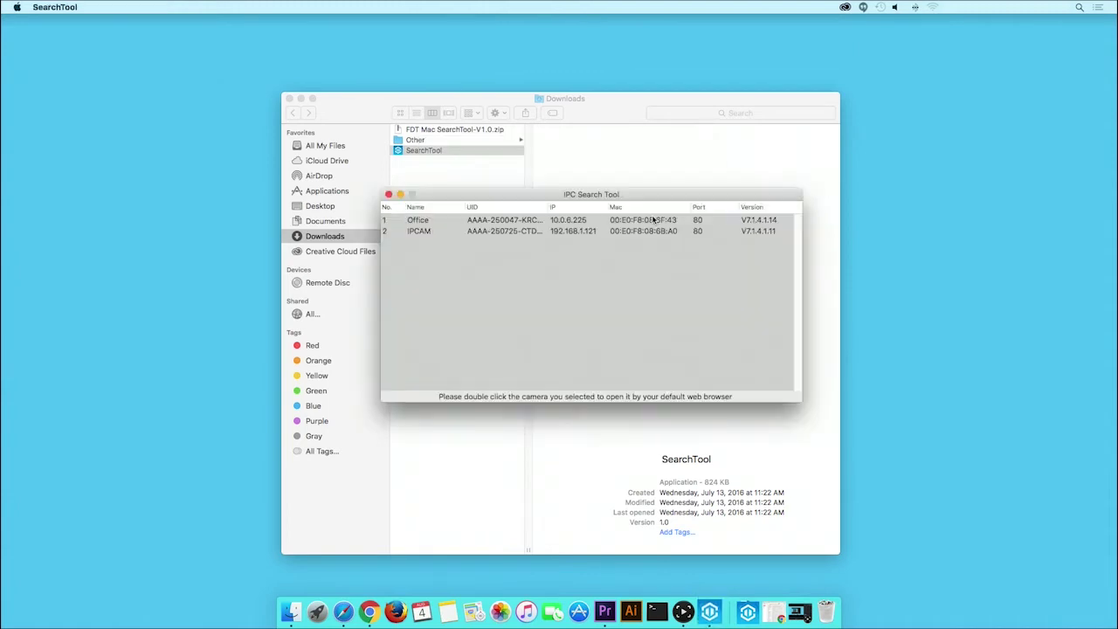
- Minimize the Finder Downloads window so the Office and IPCAM camera list shows
left_click(301, 98)
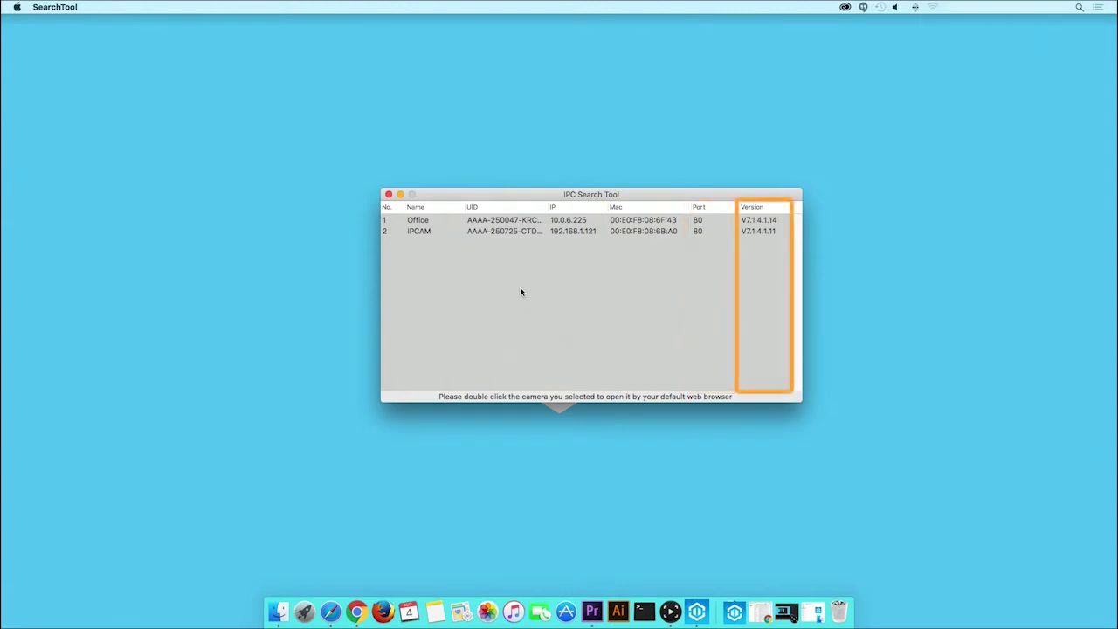
left_click(495, 222)
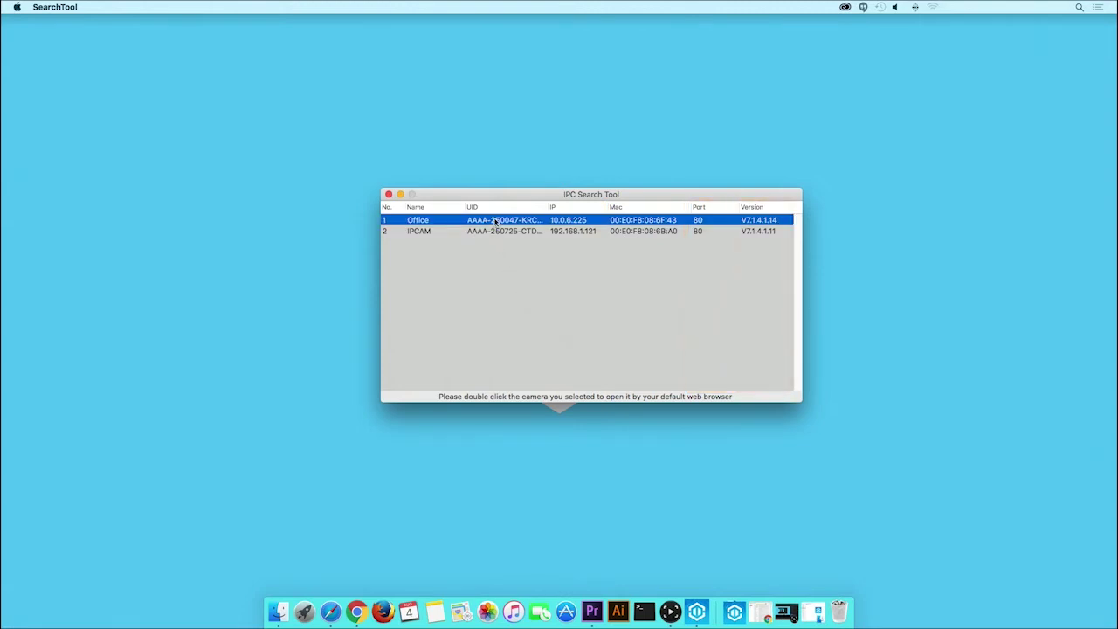
right_click(495, 222)
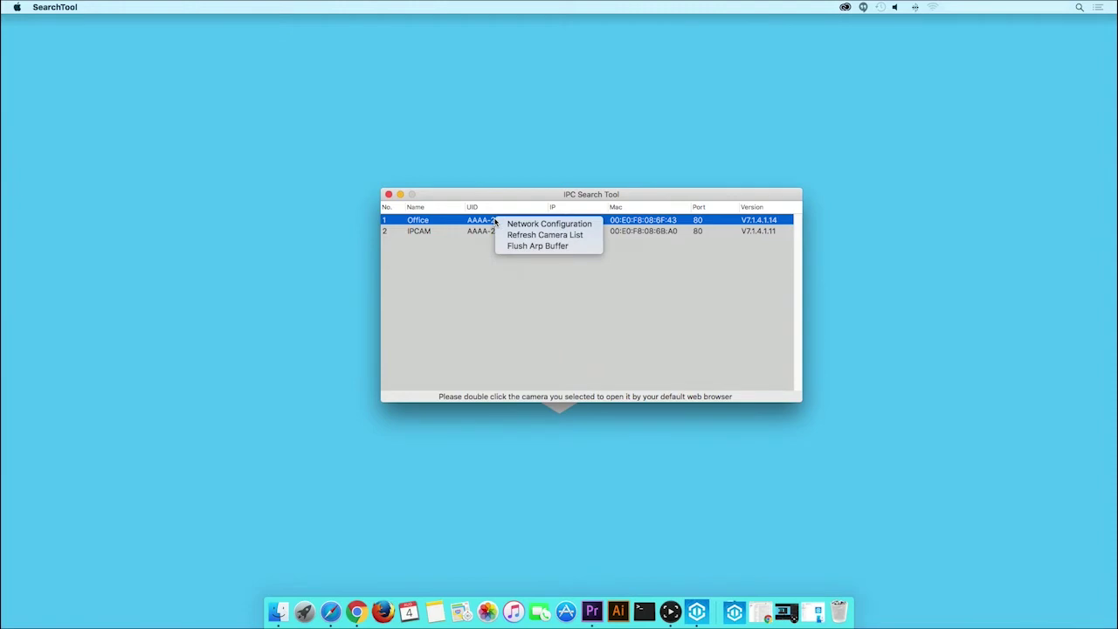
left_click(503, 224)
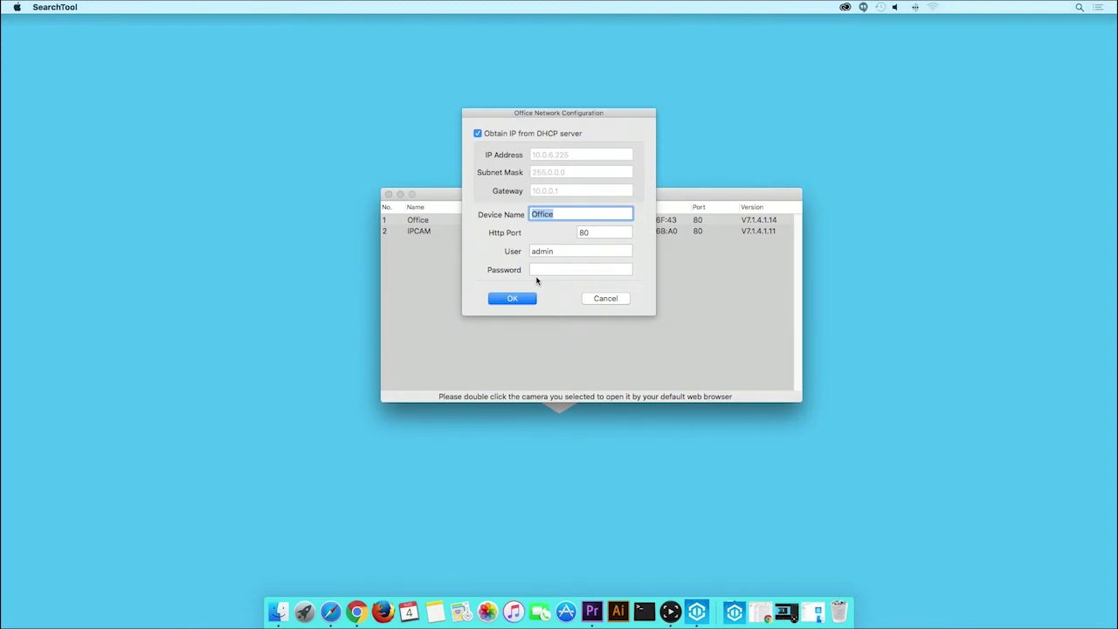
left_click(600, 301)
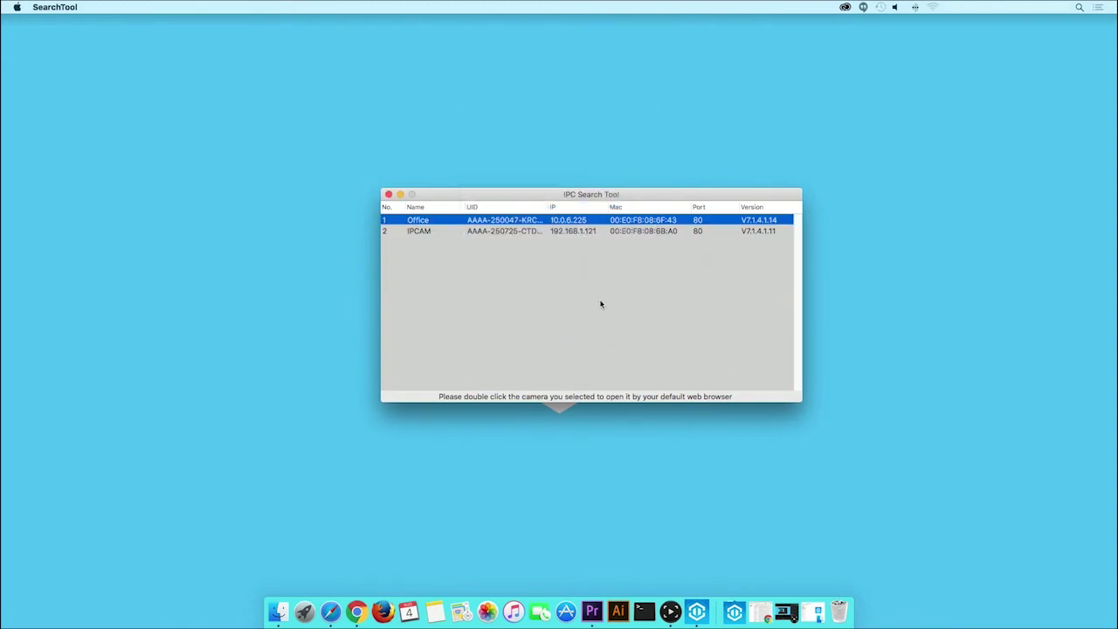
- Refresh the camera list via the Office context menu, then open Office's login page in Safari
right_click(492, 223)
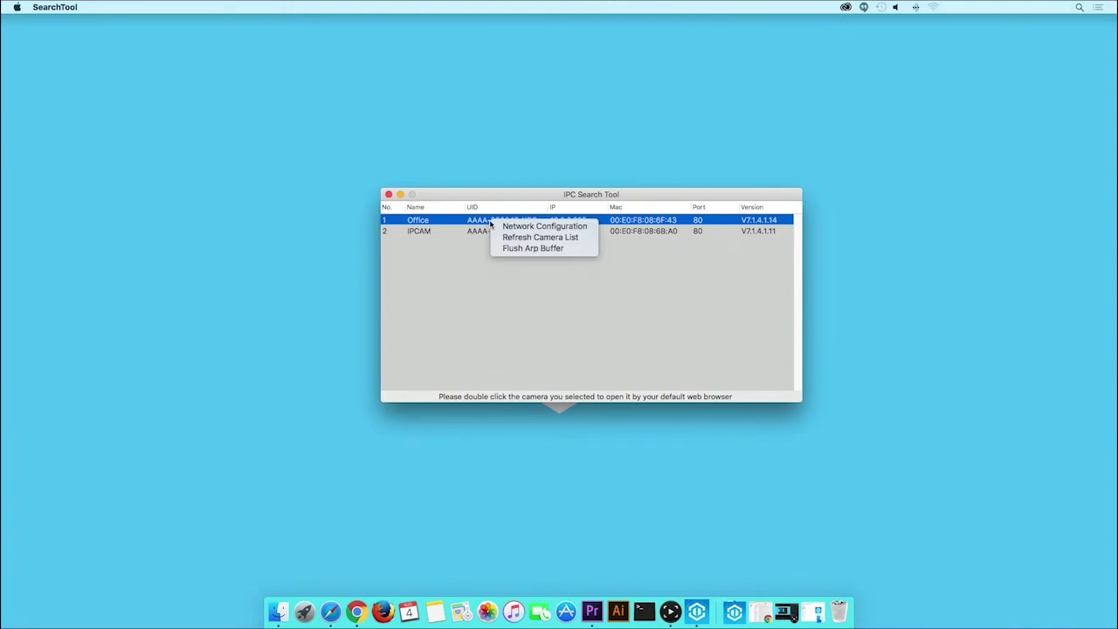
left_click(493, 238)
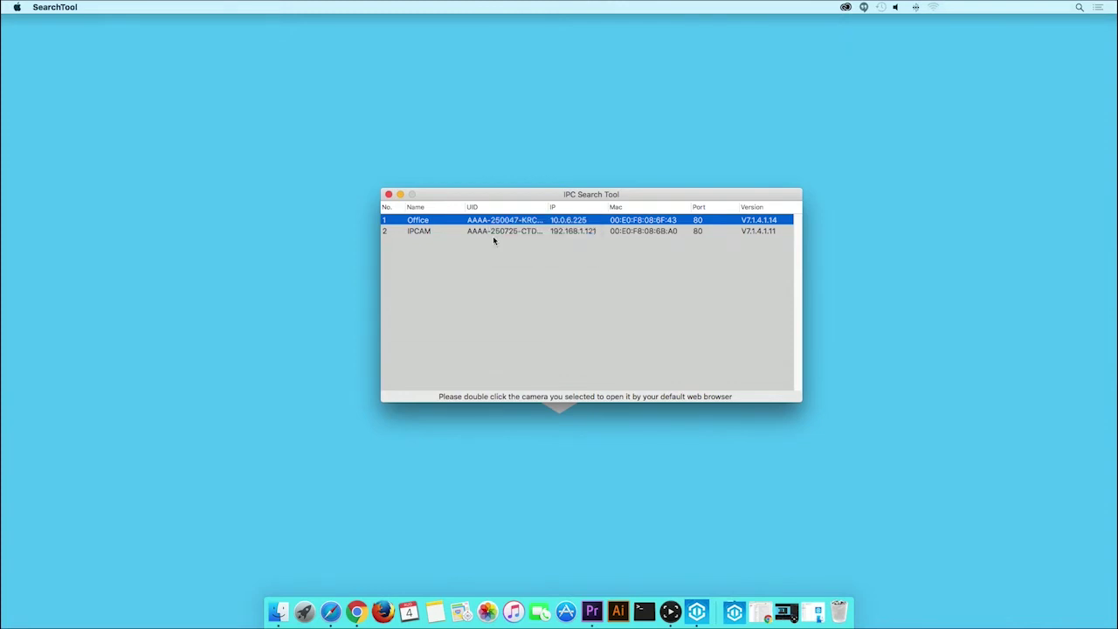
right_click(492, 224)
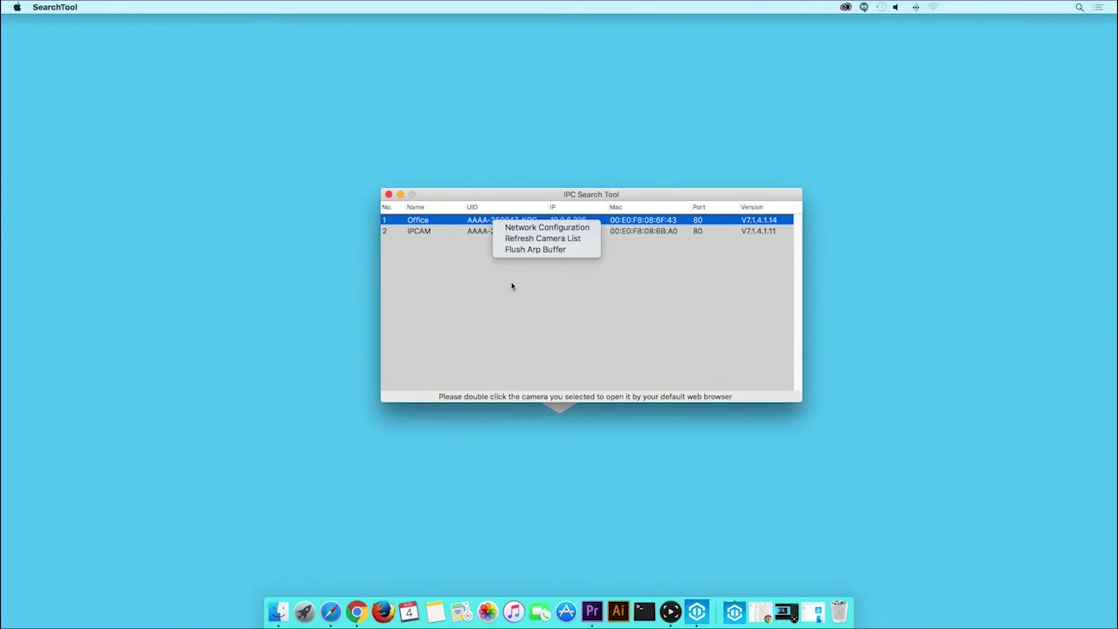
left_click(512, 286)
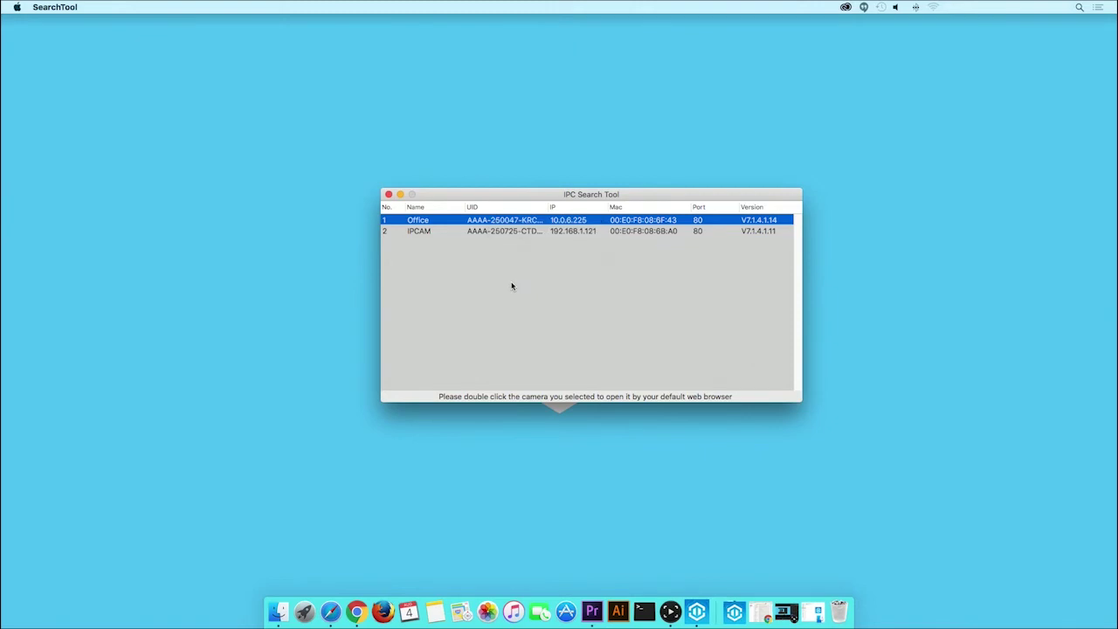
double_click(498, 220)
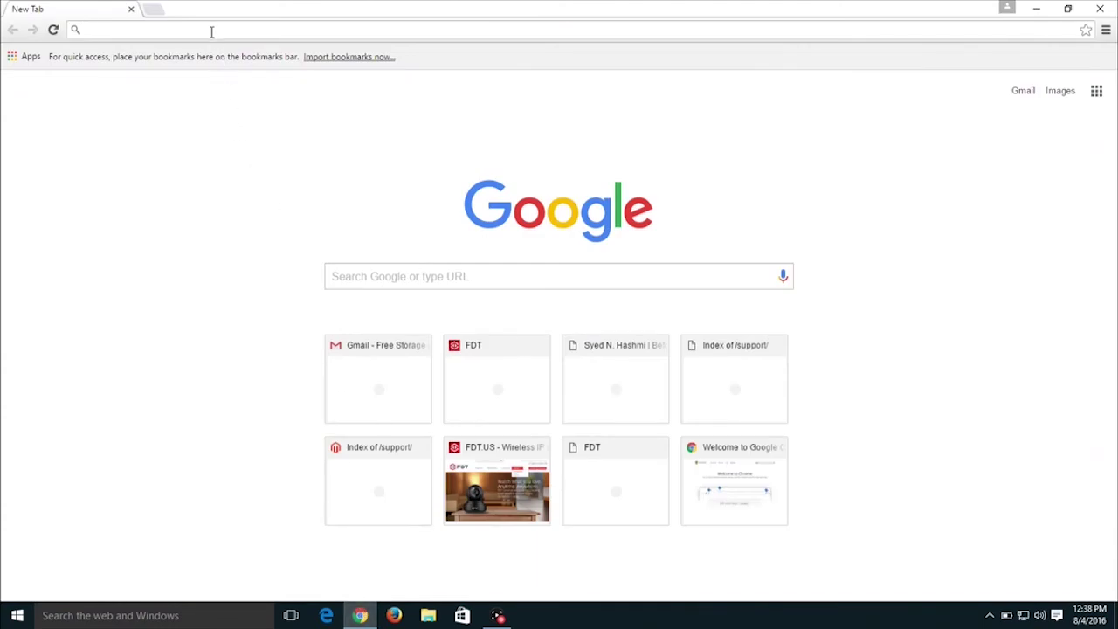
- Download SearchTool_Setup_v1.6.exe from the Windows Search Tool article on support.fdt.us
left_click(212, 30)
type("support")
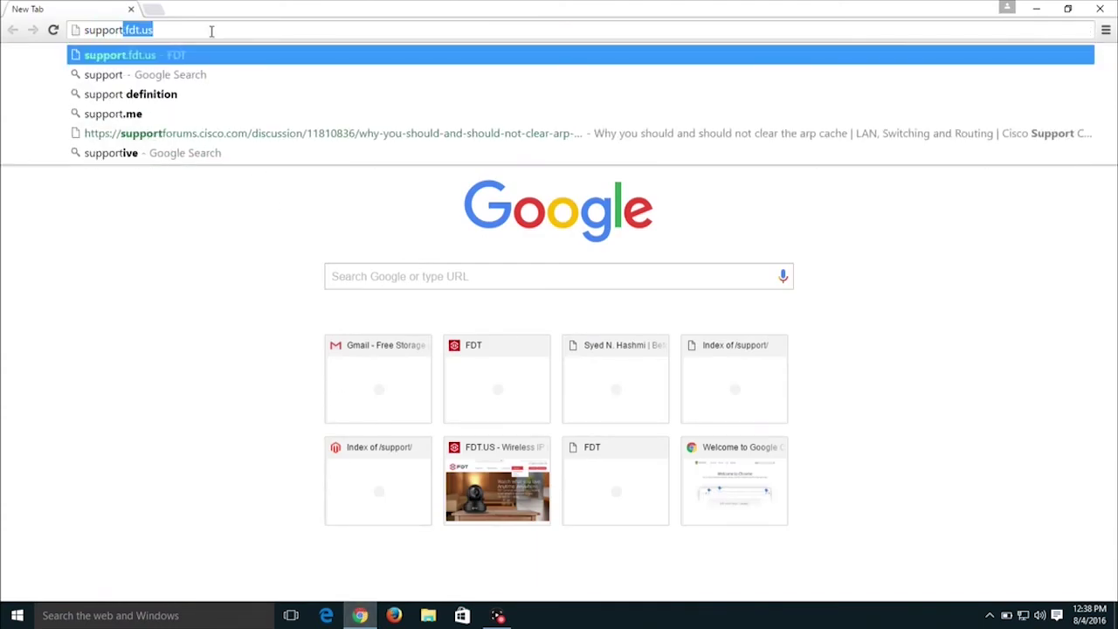
type(".fdt.u")
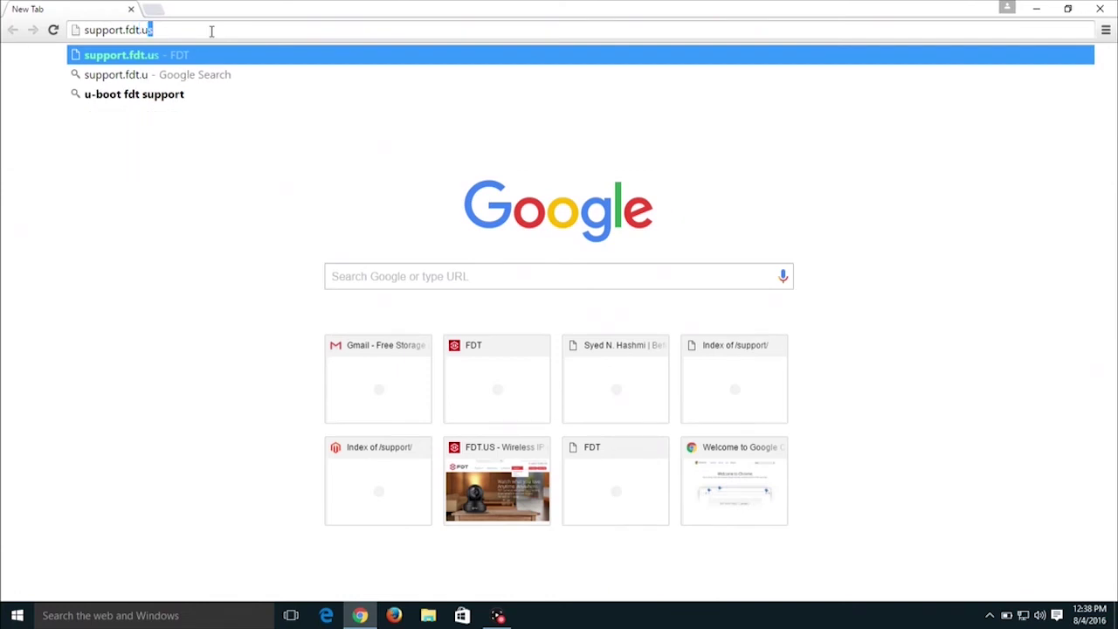
key("Return")
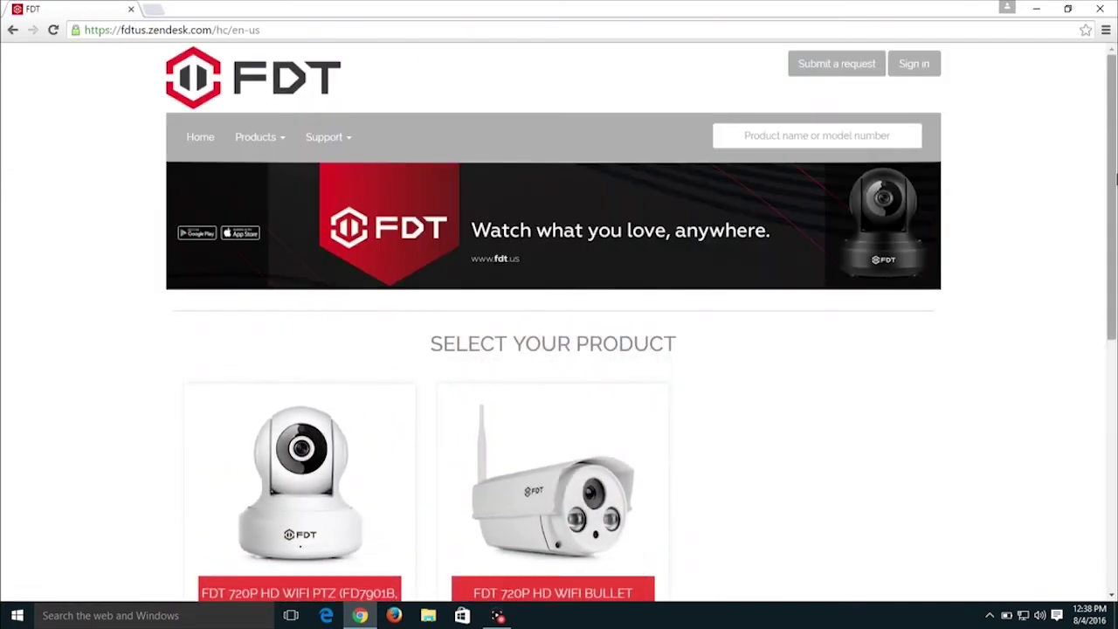
left_click_drag(1113, 200, 1078, 447)
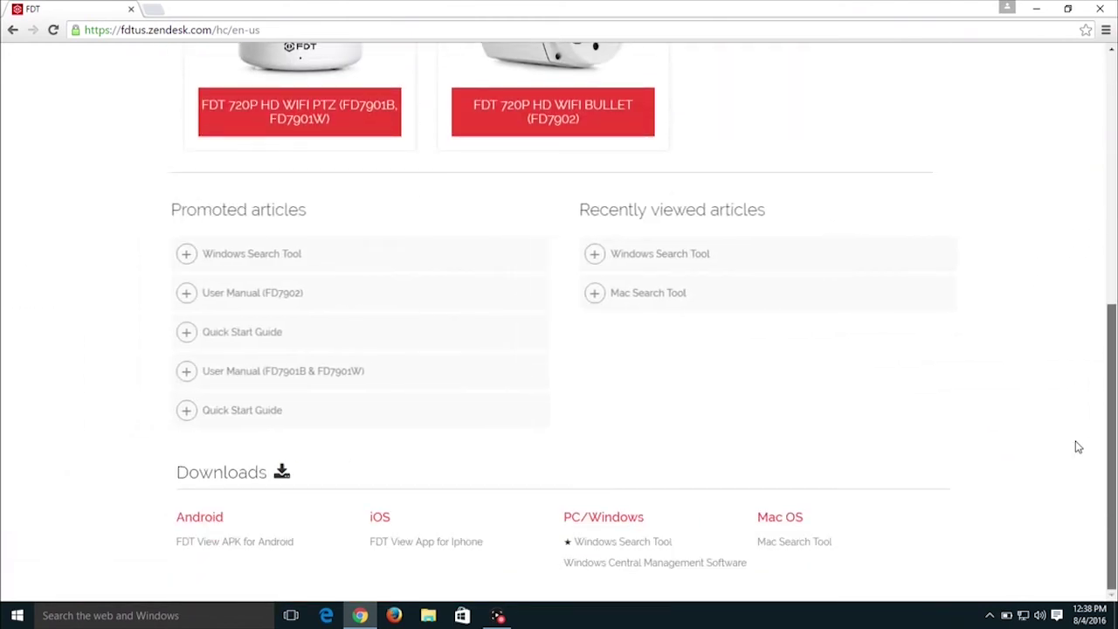
left_click(617, 544)
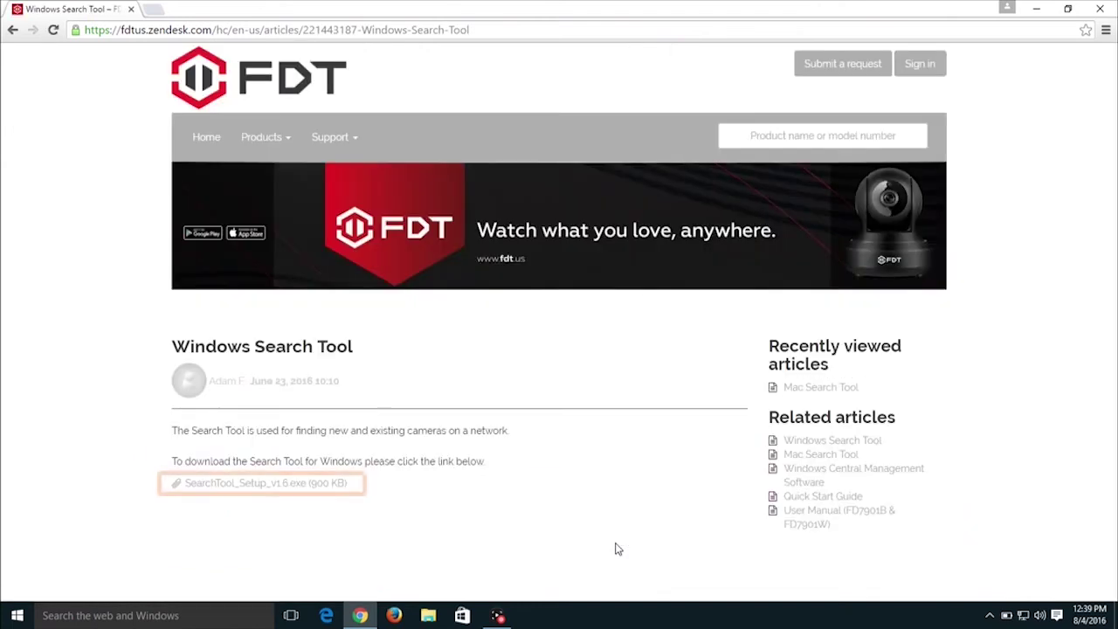
left_click(277, 487)
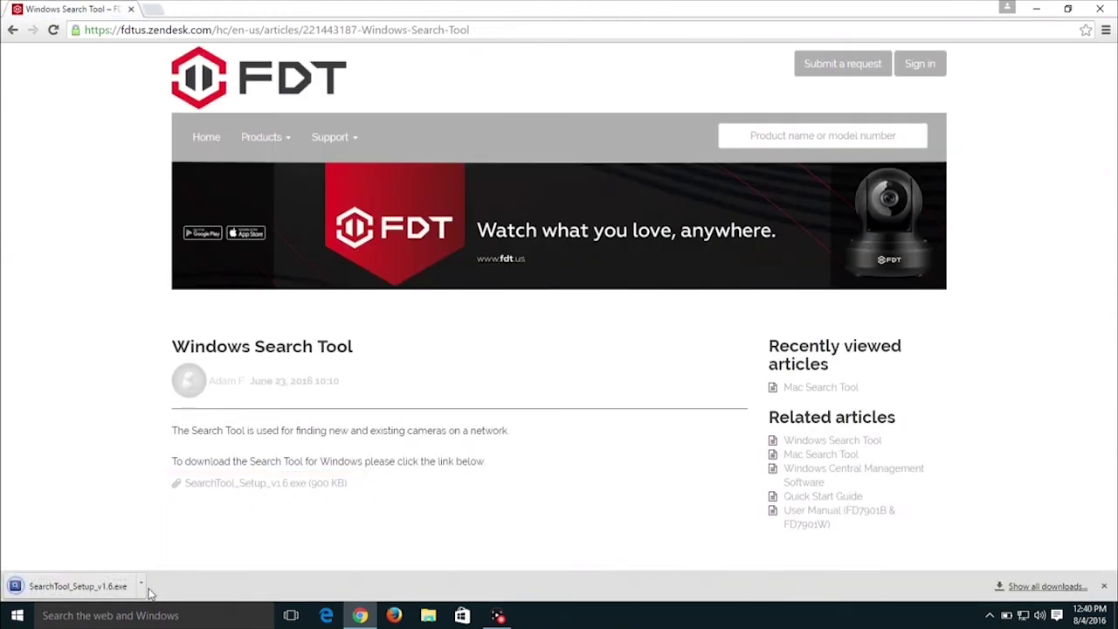
- Run SearchTool_Setup_v1.6 from the Downloads folder and approve User Account Control
left_click(142, 588)
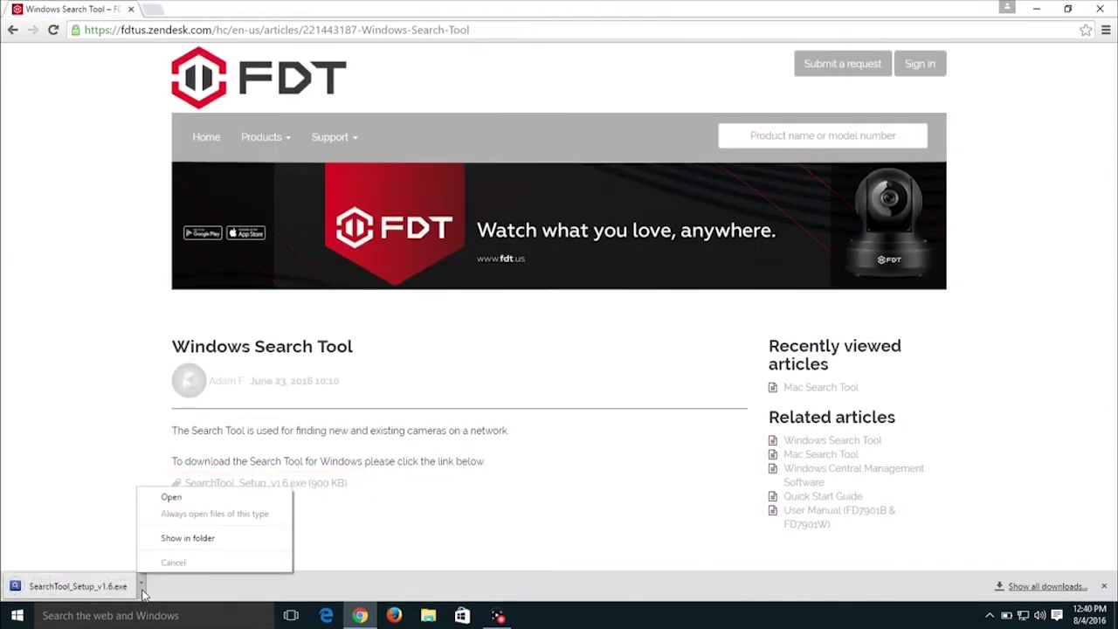
left_click(157, 546)
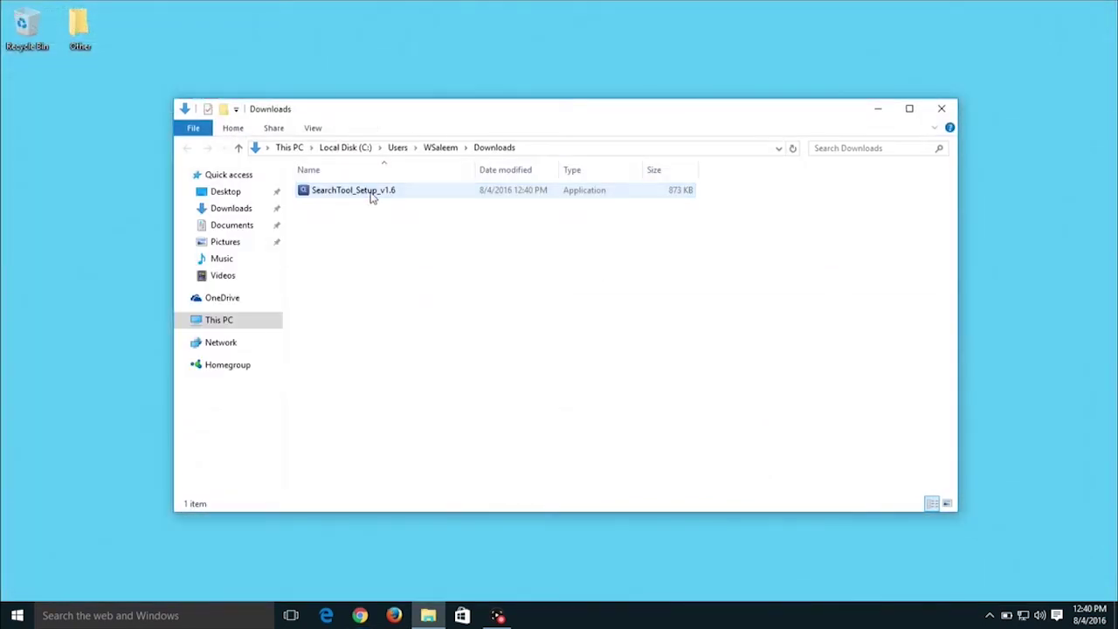
double_click(371, 193)
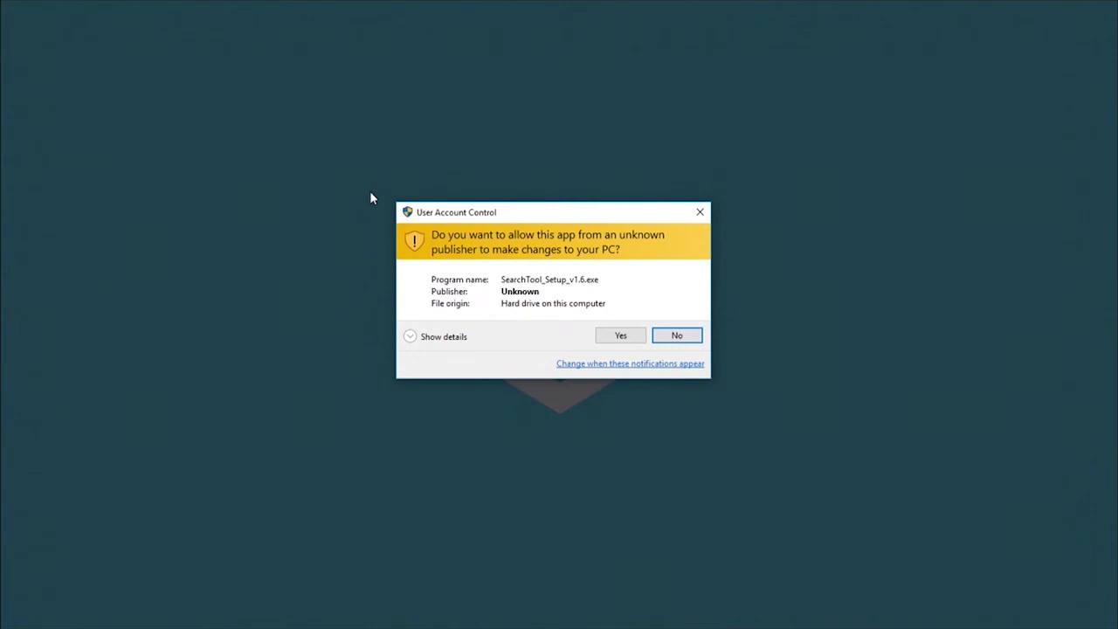
left_click(621, 336)
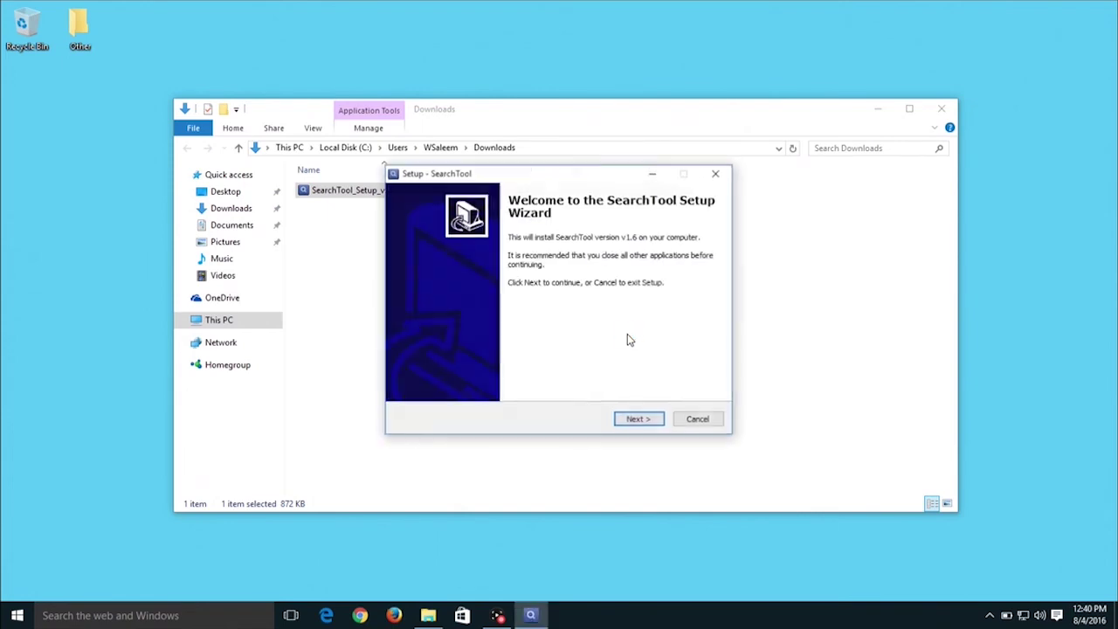
- Complete the SearchTool wizard with a desktop icon, launch it, and start the camera search
left_click(881, 105)
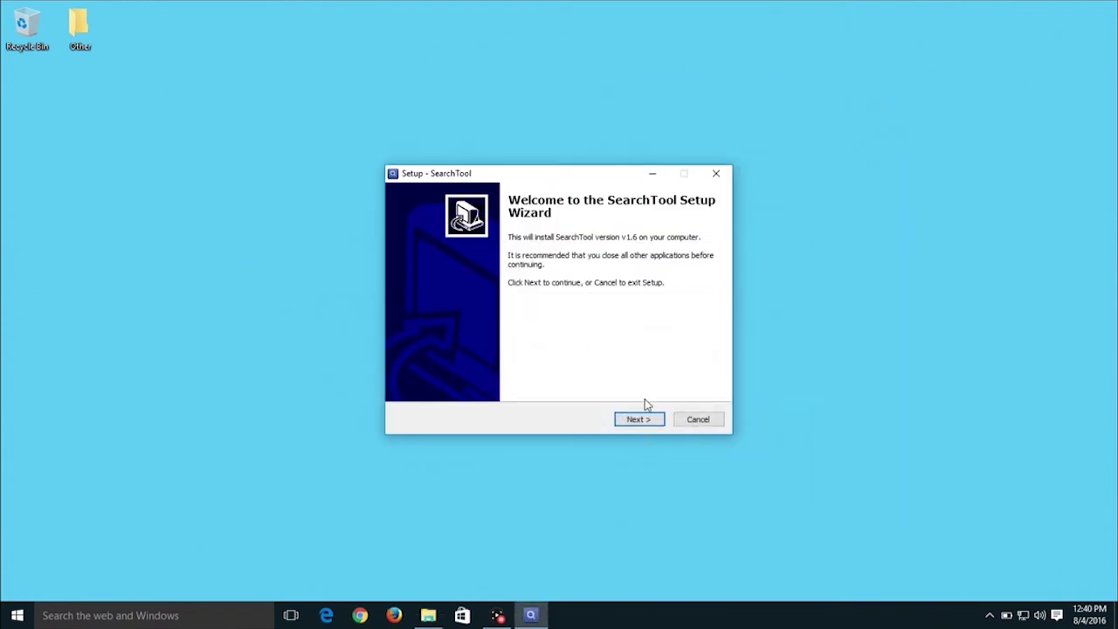
left_click(638, 422)
left_click(638, 420)
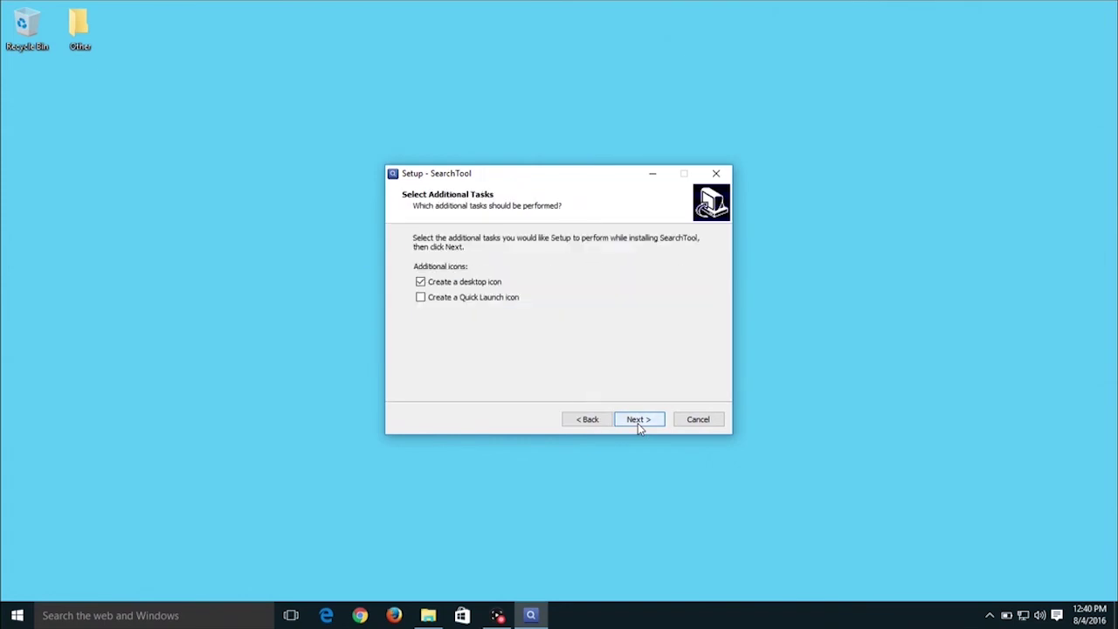
left_click(637, 420)
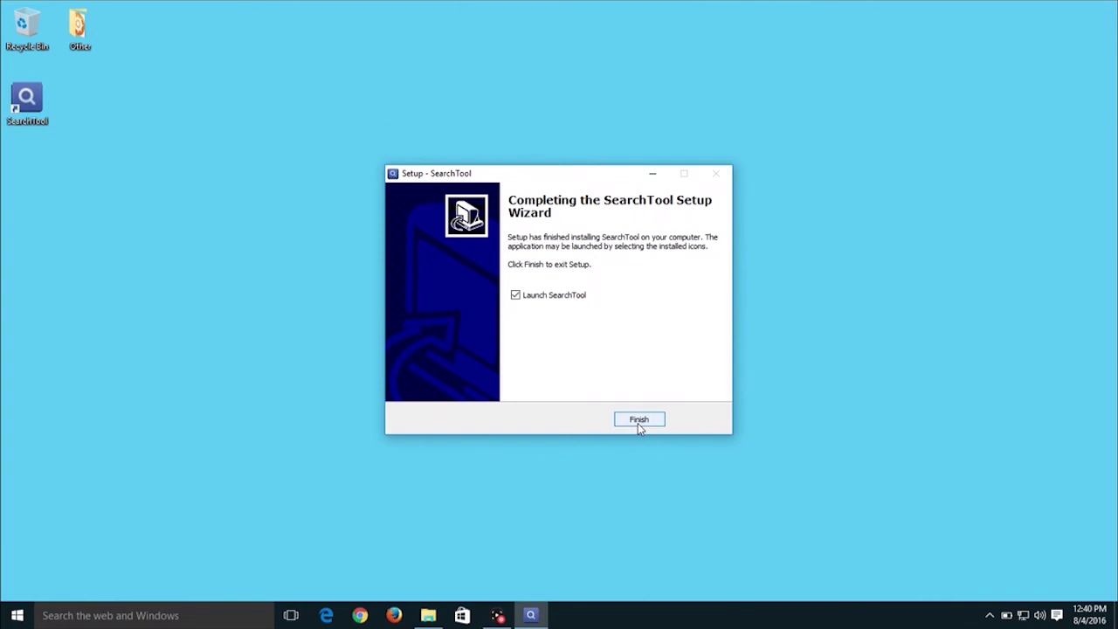
left_click(637, 421)
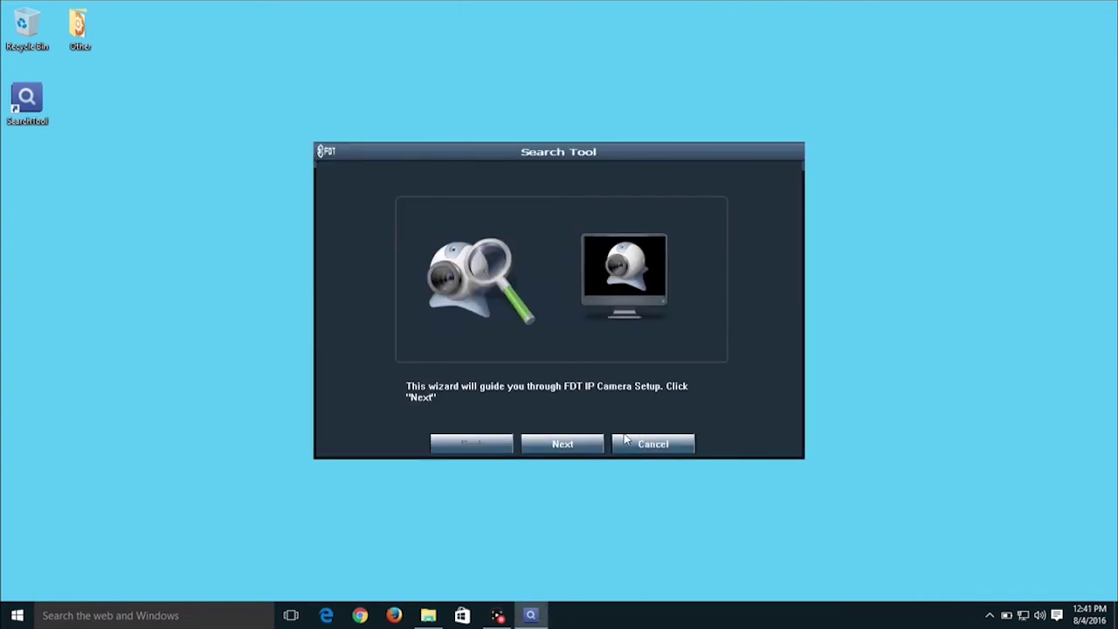
left_click(567, 447)
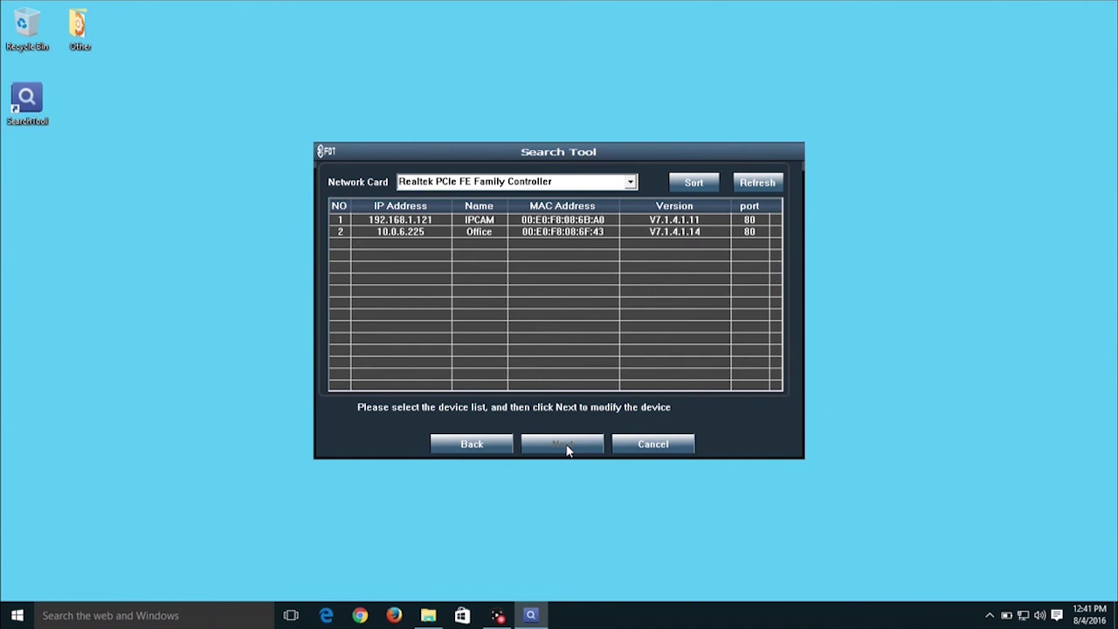
- Sort the found cameras and refresh so Office (10.0.6.225) is listed first
left_click(693, 185)
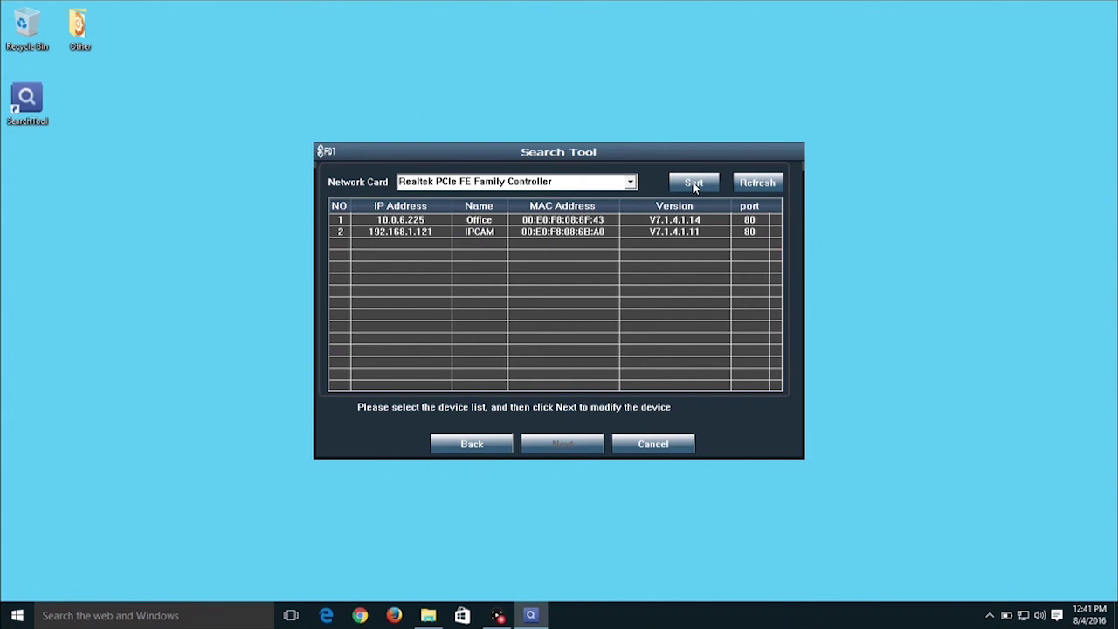
left_click(749, 189)
- Check Office's network settings, return to the list, then open its 10.0.6.225 page in Internet Explorer
left_click(549, 223)
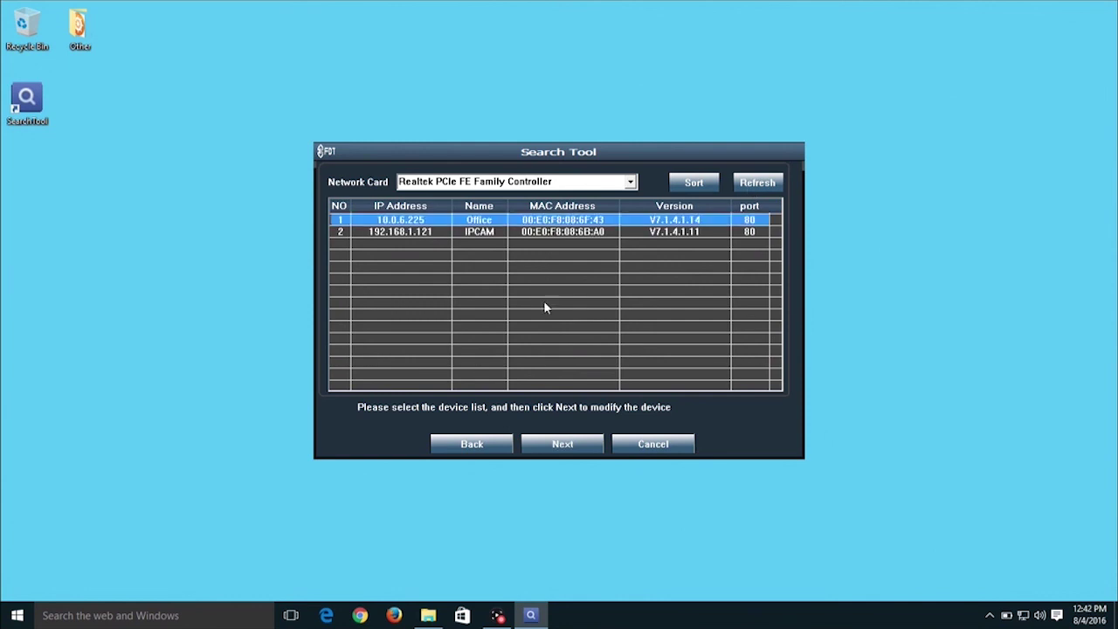
left_click(548, 445)
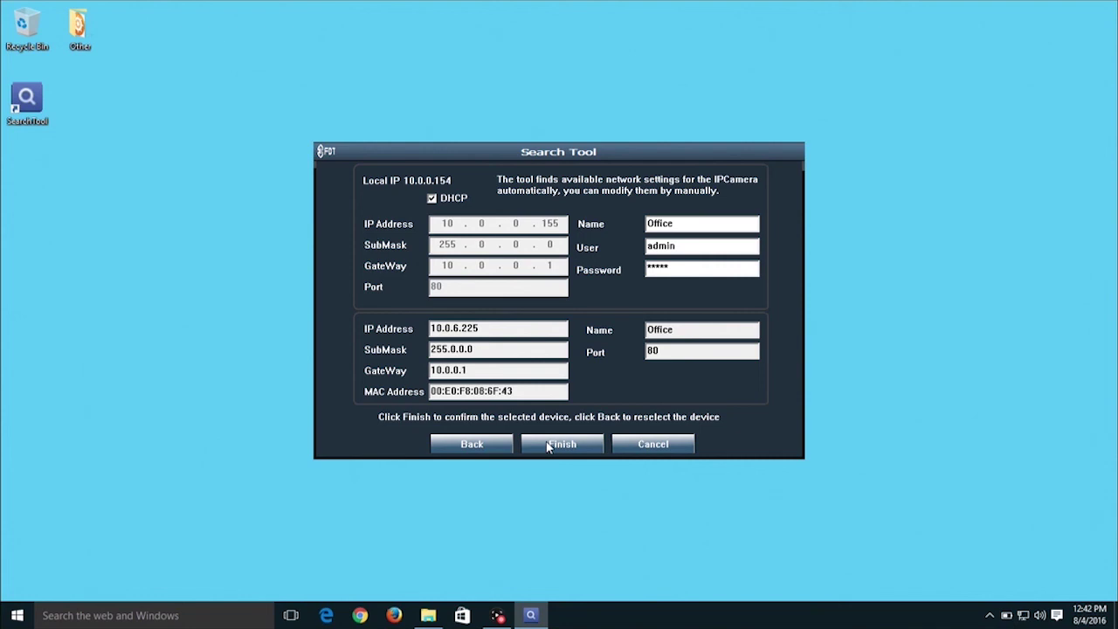
left_click(494, 444)
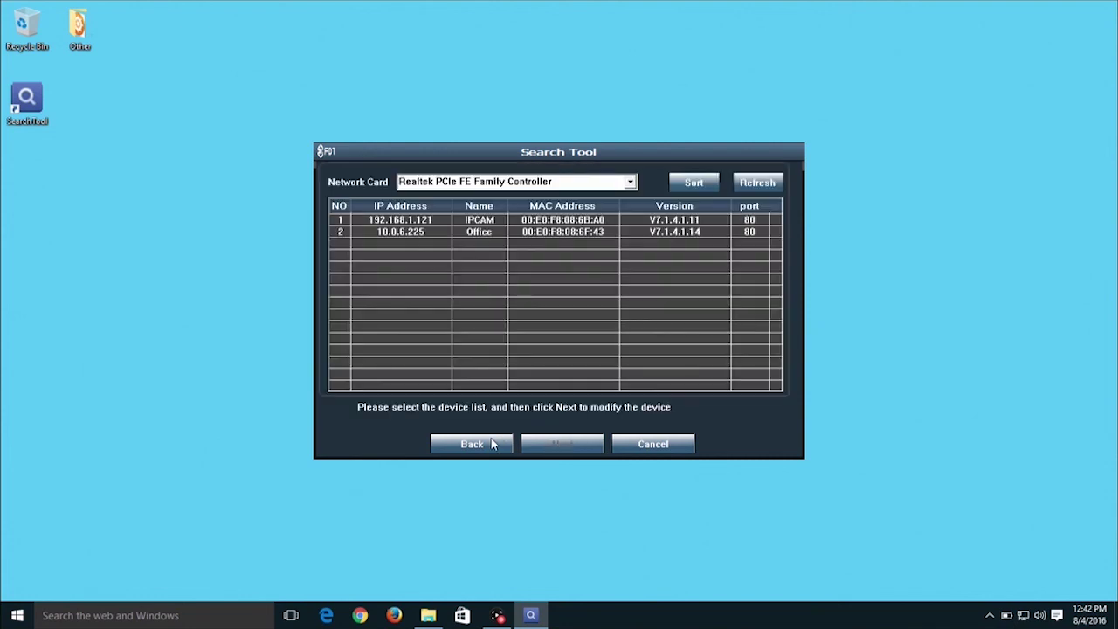
double_click(493, 236)
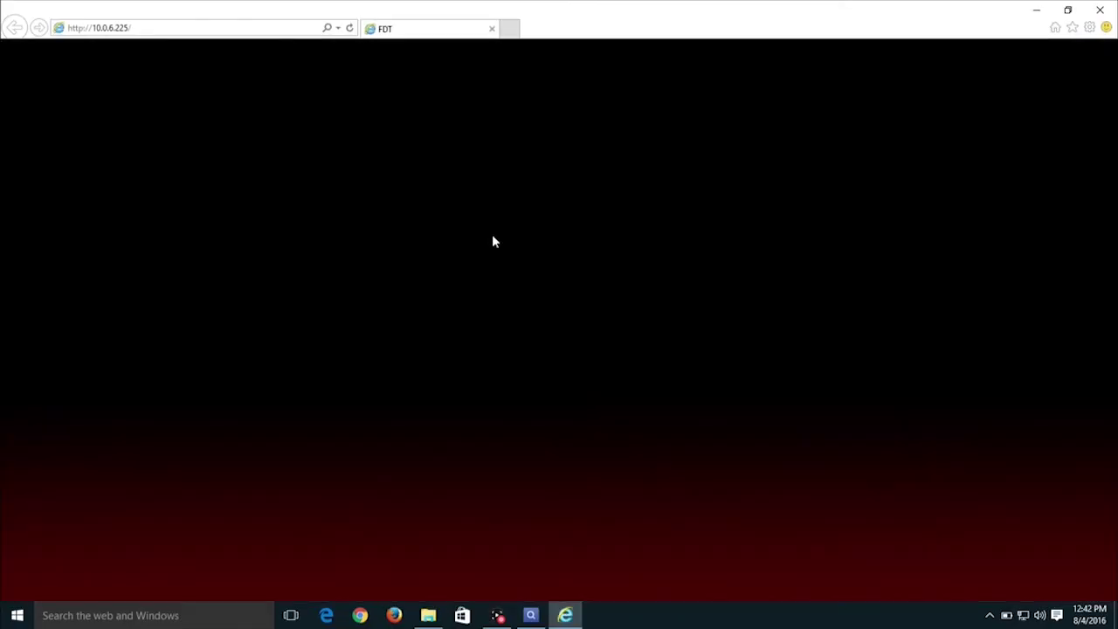